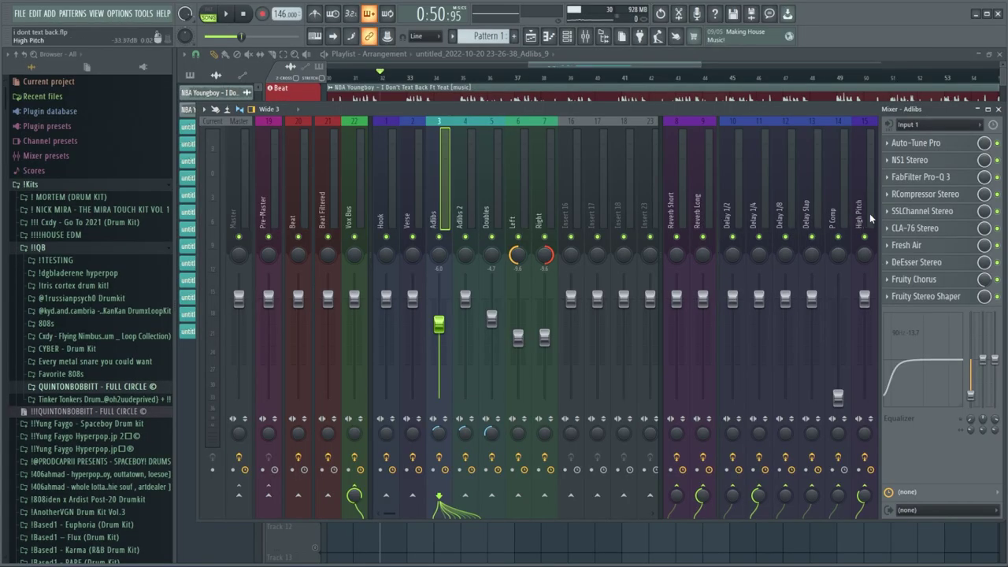
Show the High Pitch insert's effect chain, which holds Auto-Tune Pro, in the Mixer
click(870, 218)
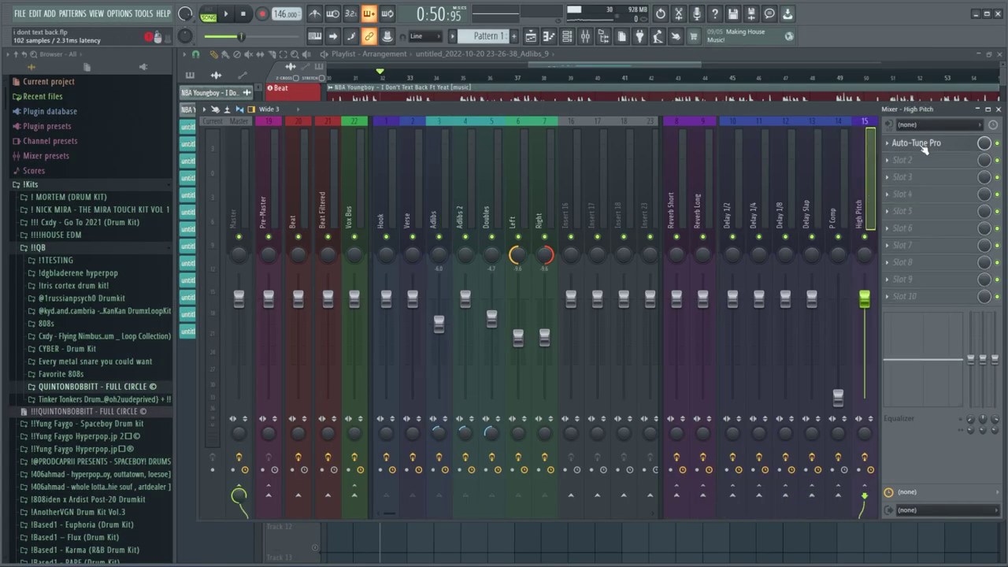
Review the High Pitch channel's Auto-Tune Pro settings, then switch to the Adlibs insert
click(929, 144)
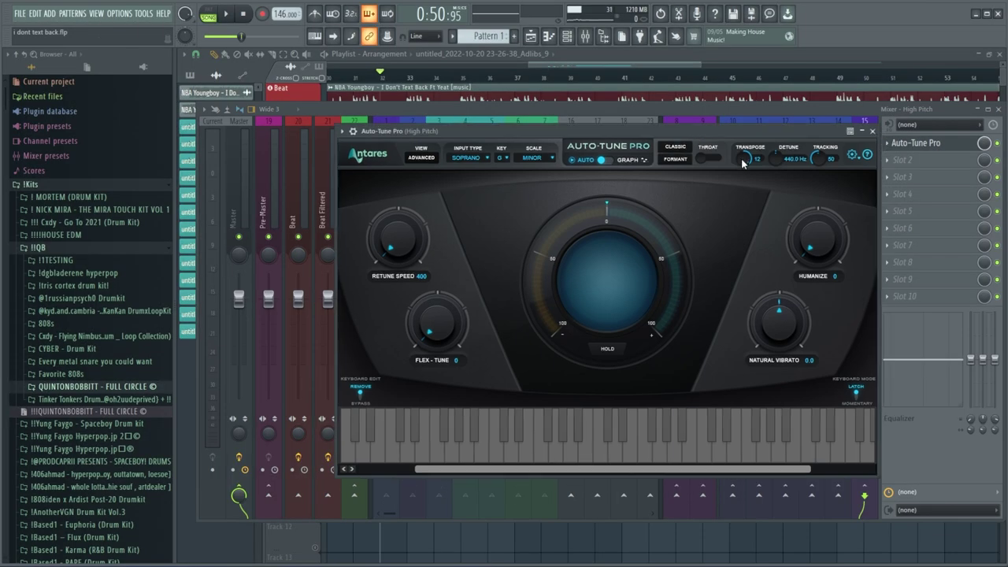
click(872, 131)
click(441, 217)
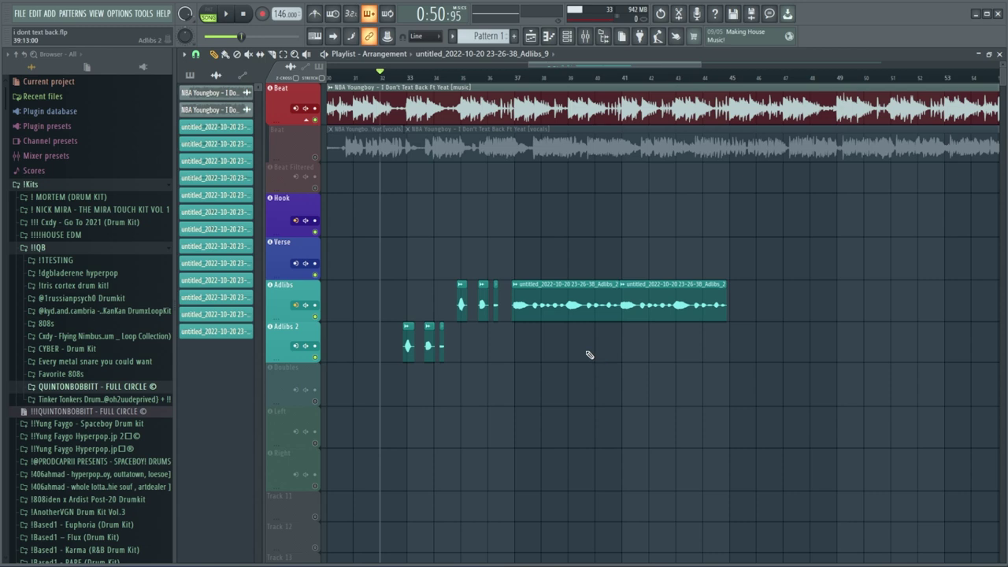
Copy the long Adlibs_2 clip onto Adlibs 2, cancel the Left-track copy, and open its settings
click(590, 322)
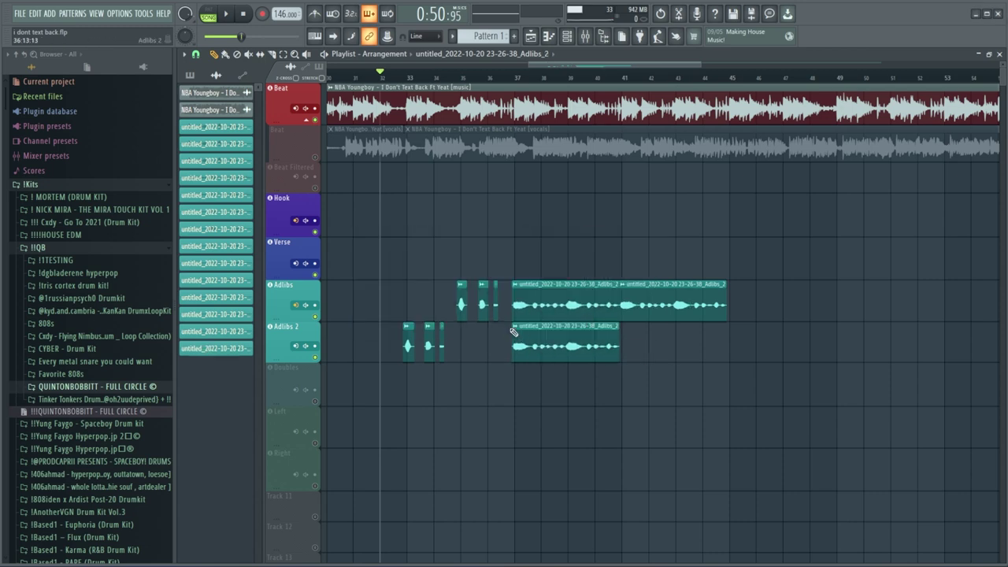
right_click(513, 331)
click(440, 412)
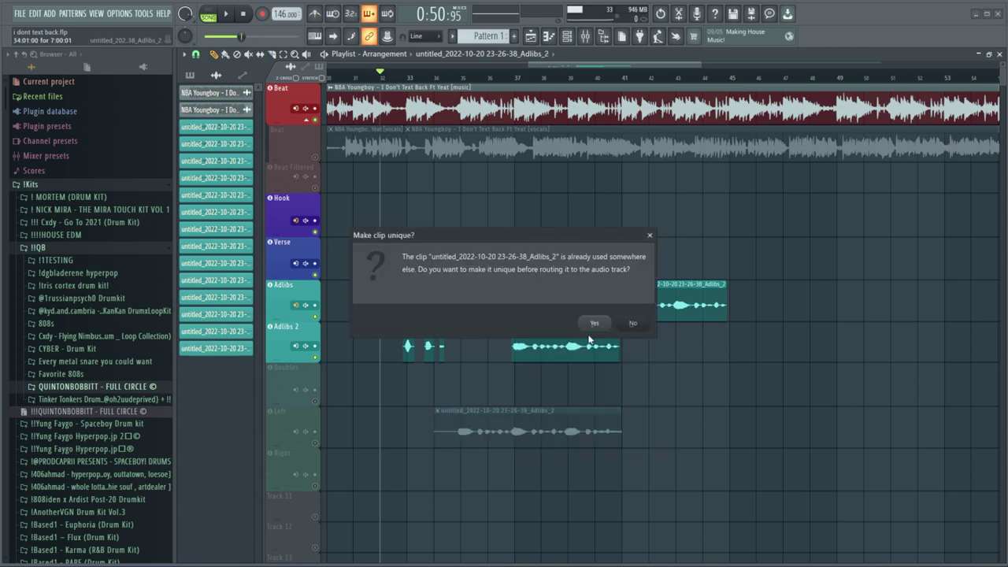
click(650, 236)
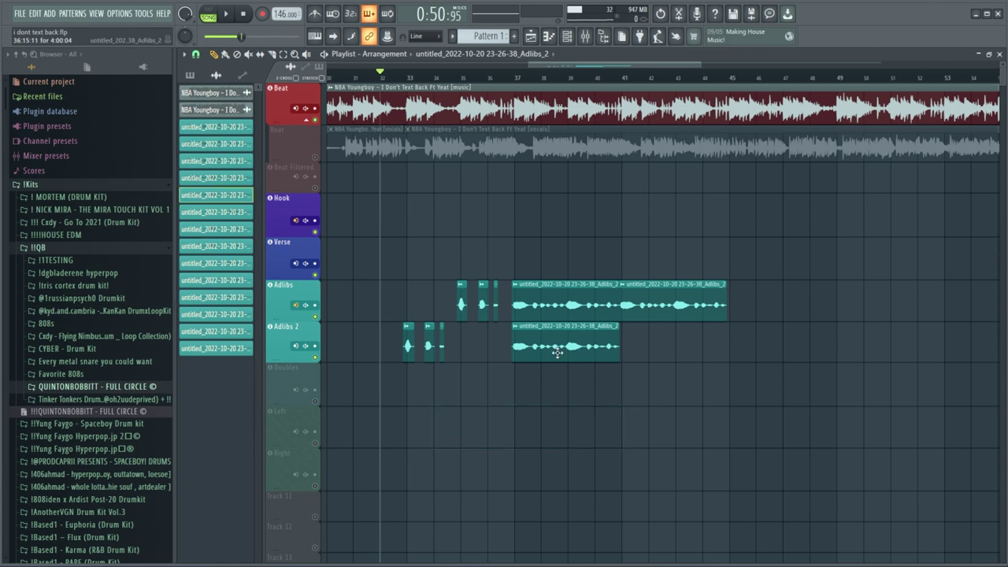
double_click(557, 352)
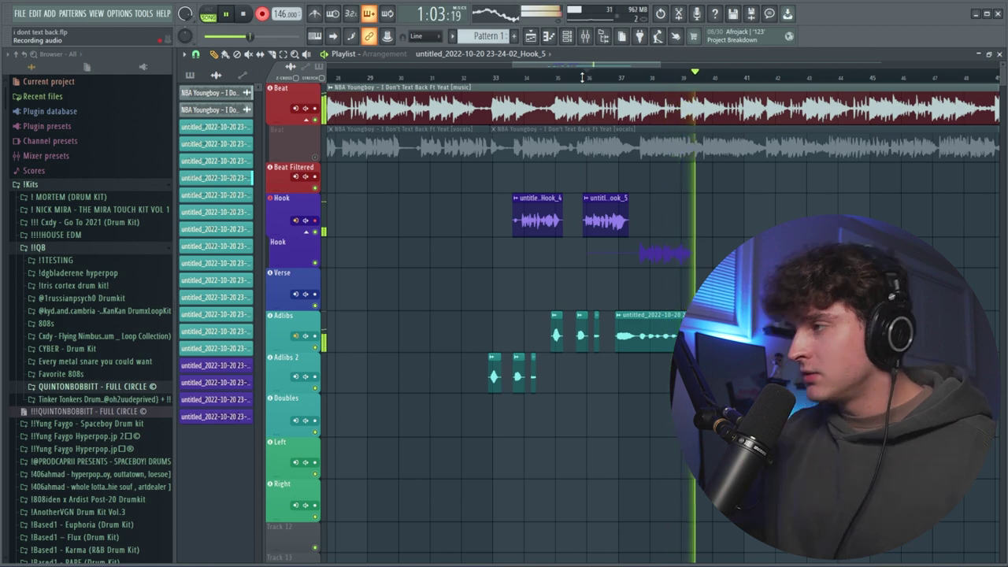
Record hook takes Hook_7 and Hook_8 while soloing the original vocals for reference, then stop
click(315, 156)
click(319, 157)
click(633, 73)
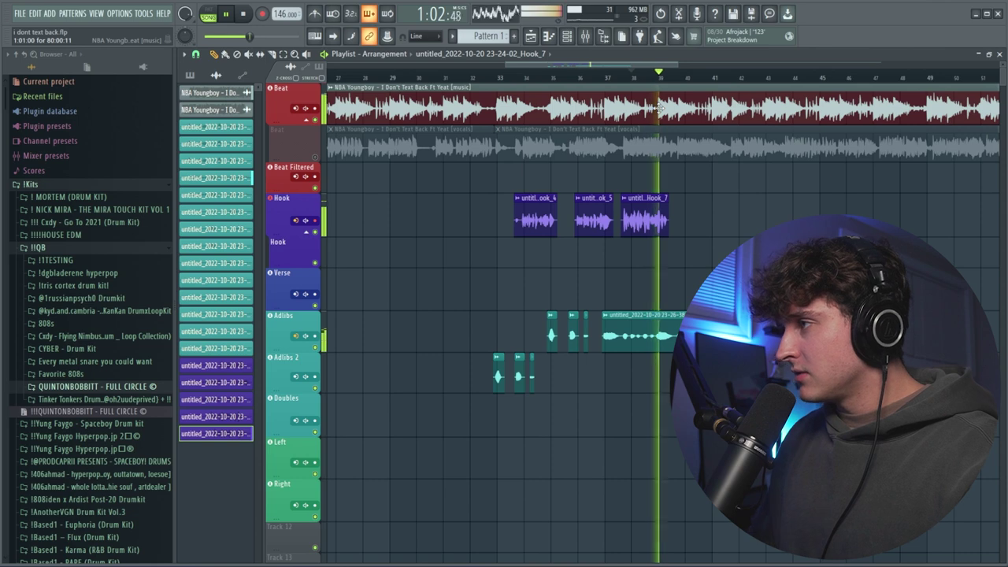
click(317, 157)
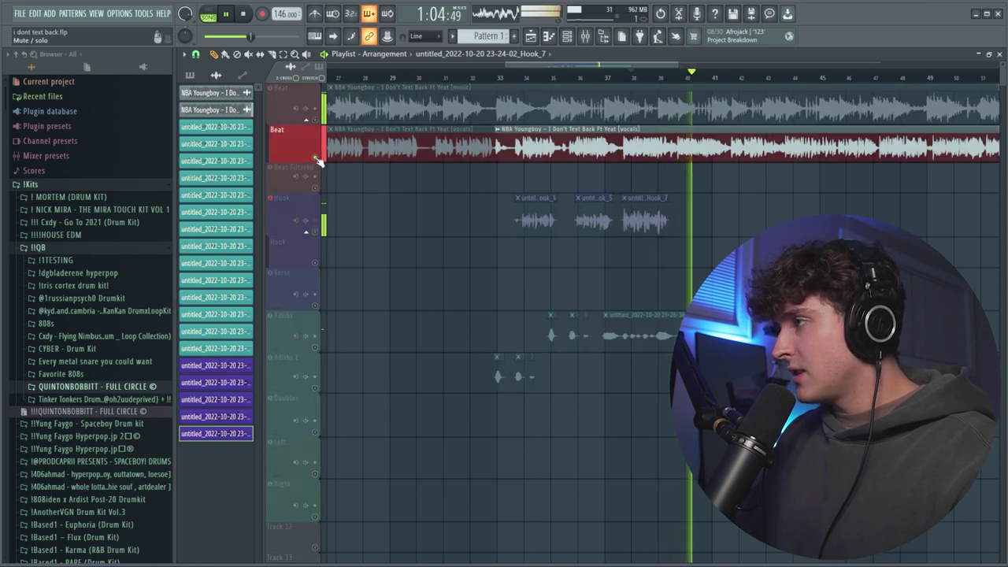
click(317, 157)
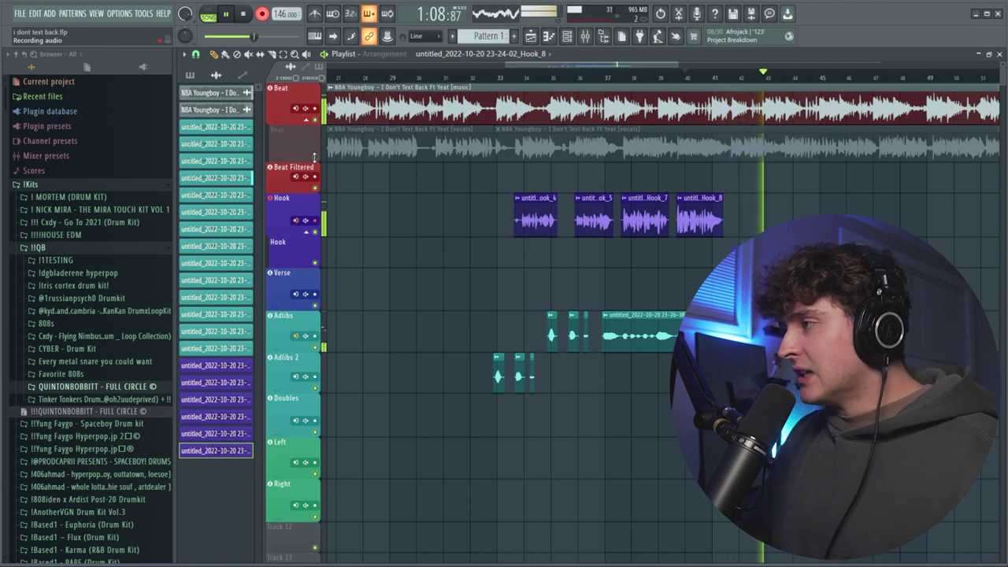
key(space)
key(F9)
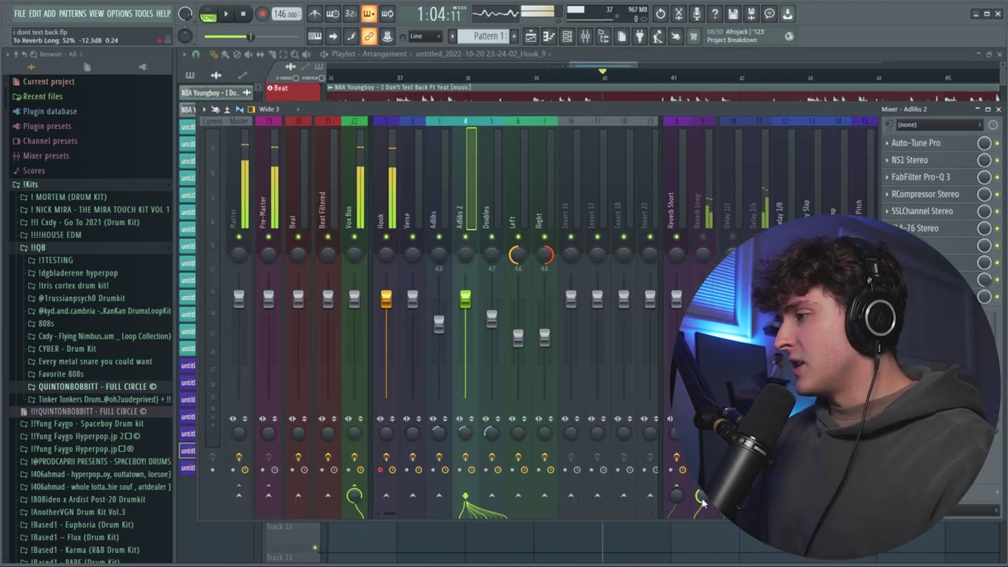
Create an automation clip for the Adlibs 2 send to Reverb Long
click(724, 492)
key(F9)
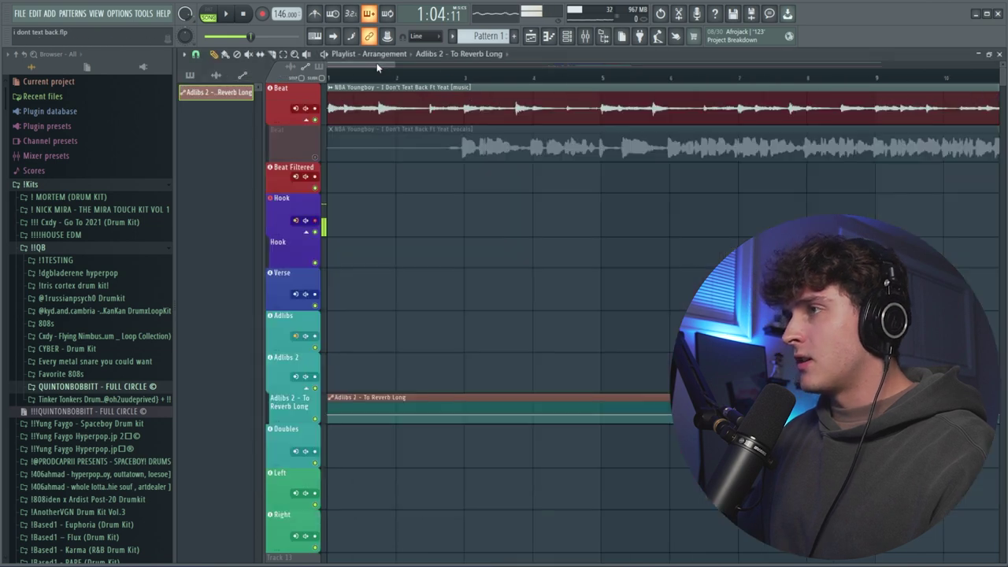
drag(389, 78, 599, 89)
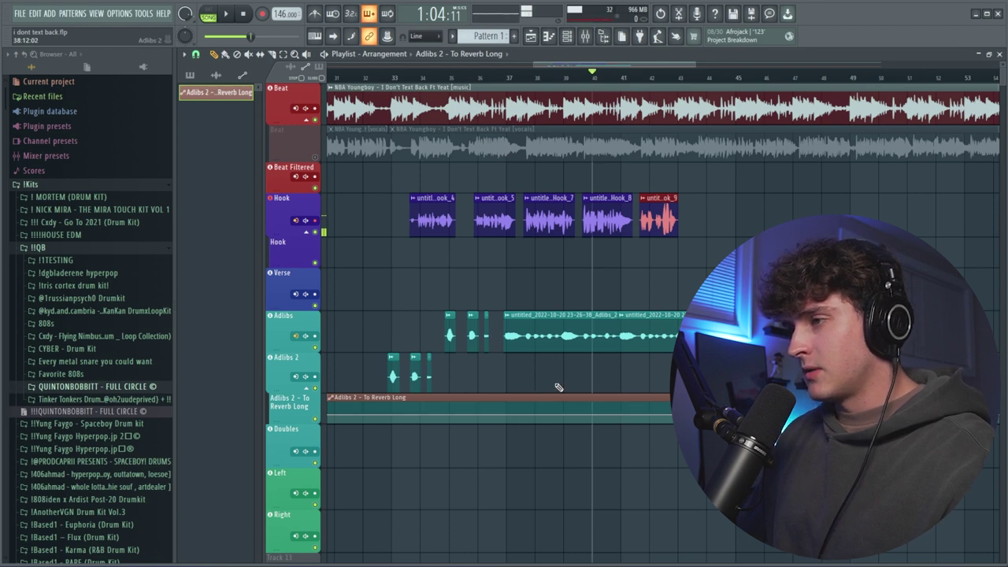
Stop the take, keeping the new Hook_9 clip just after bar 41
key(F9)
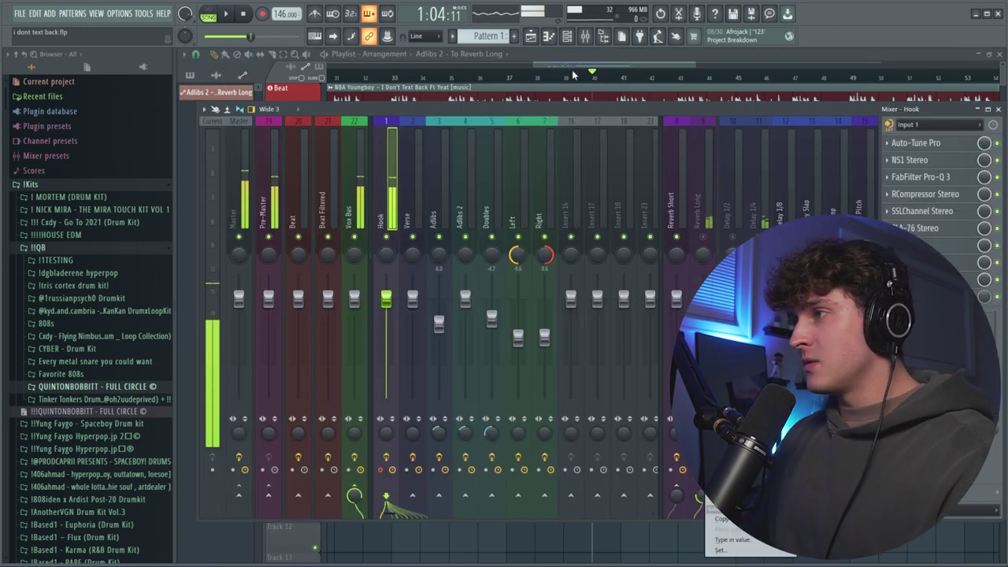
key(F9)
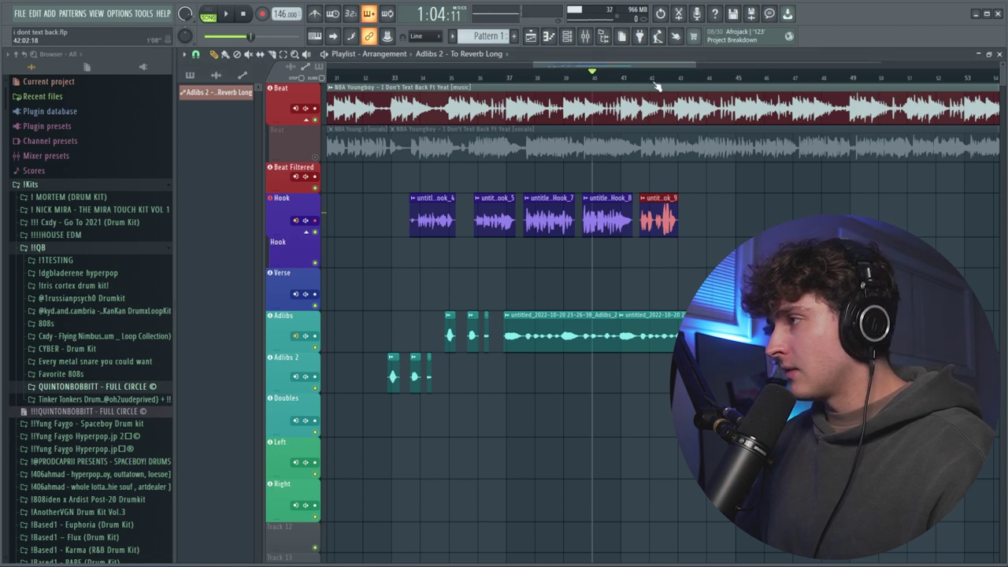
scroll(650, 87, up, 4)
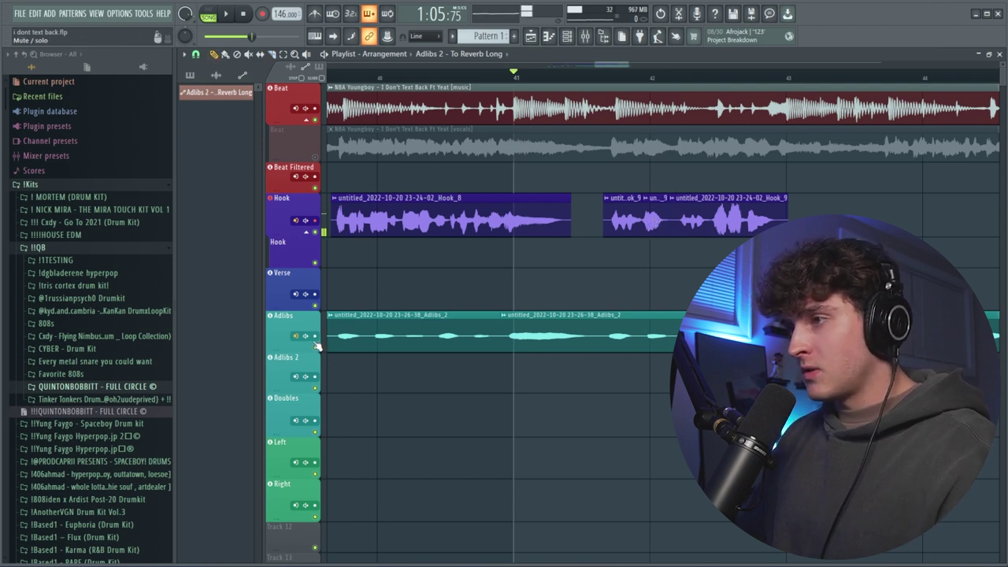
key(space)
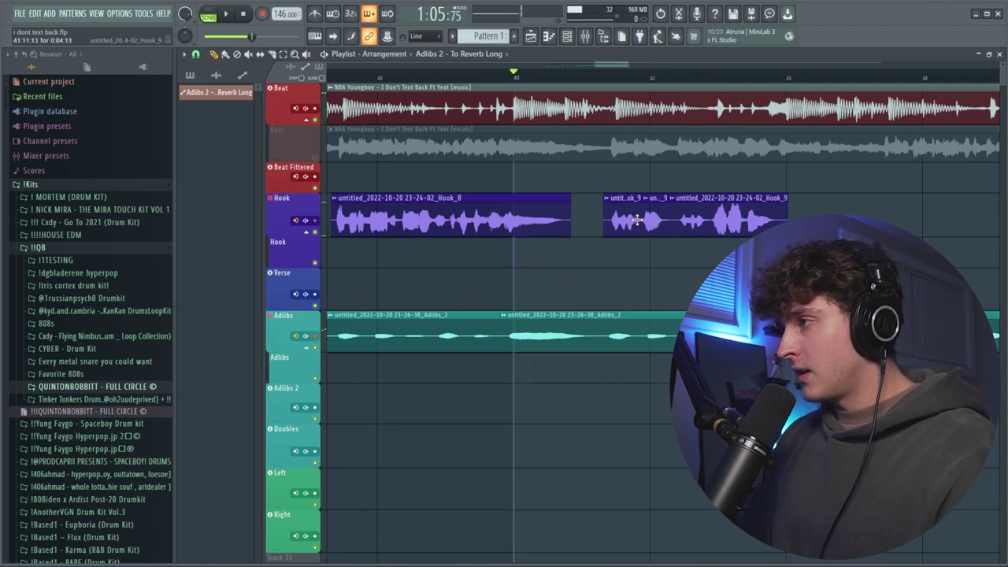
Move the Hook_9 snippet onto the Adlibs track and make it unique
click(659, 387)
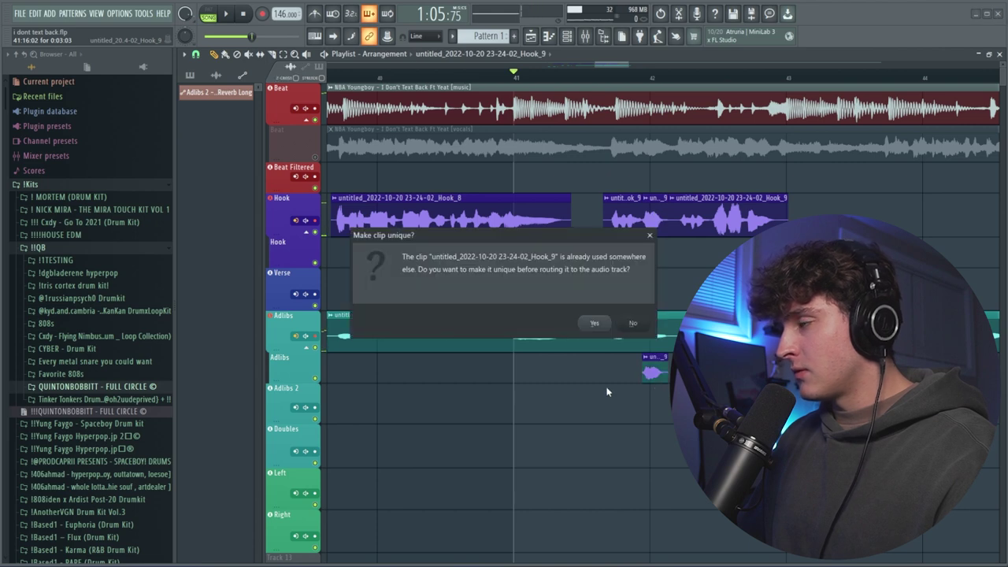
click(592, 323)
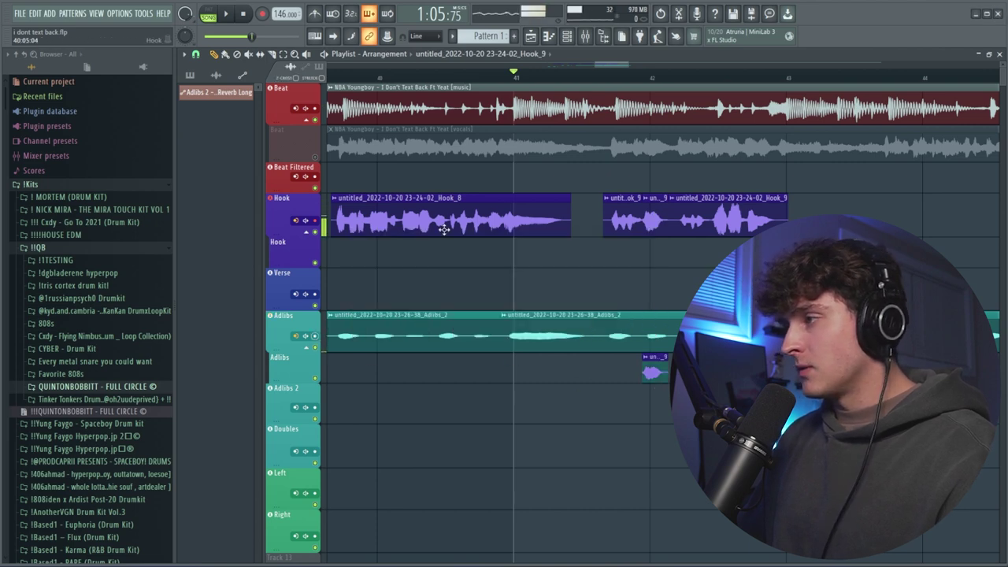
key(space)
Play back the passage from bar 41 to audition the moved snippet
key(space)
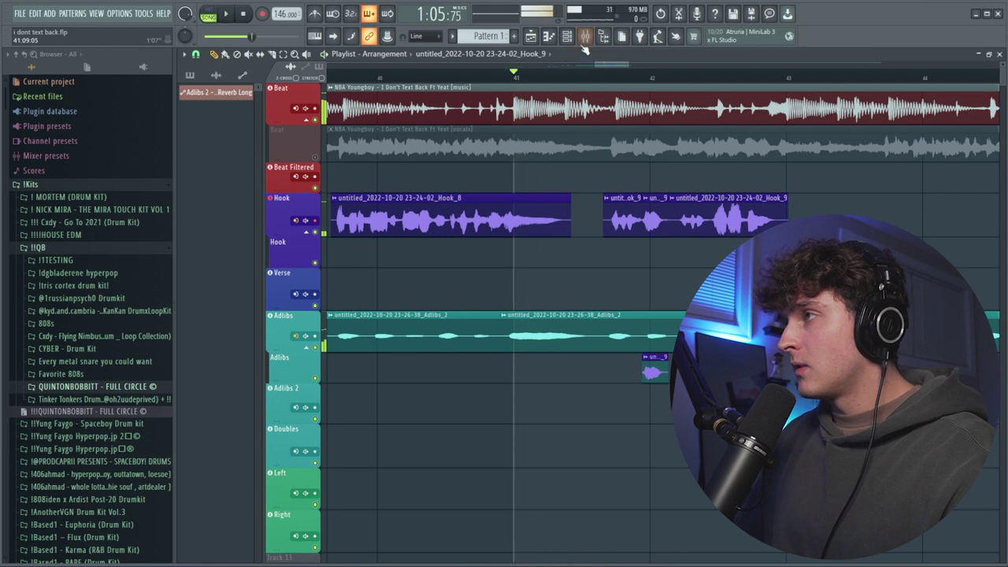
key(F9)
key(space)
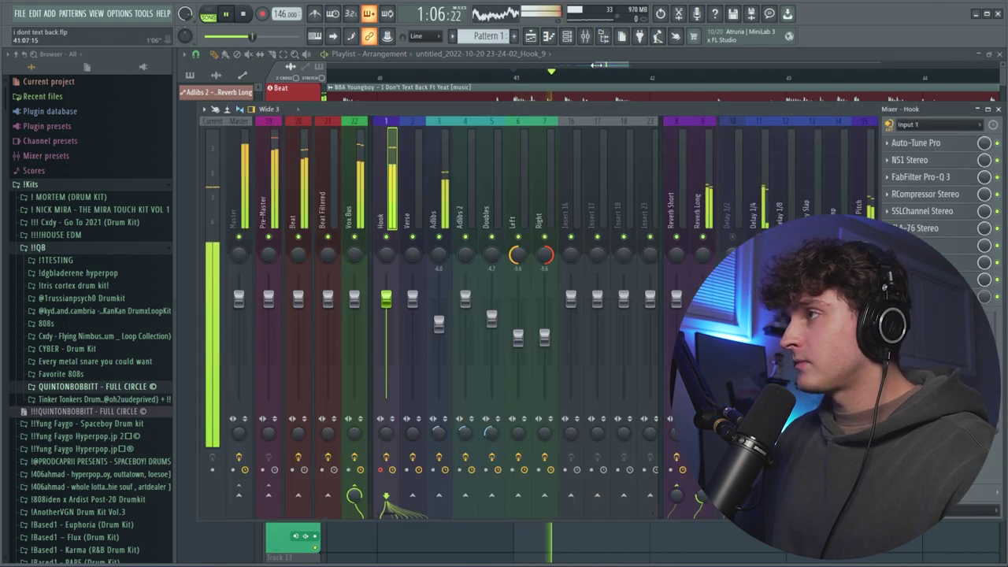
key(F9)
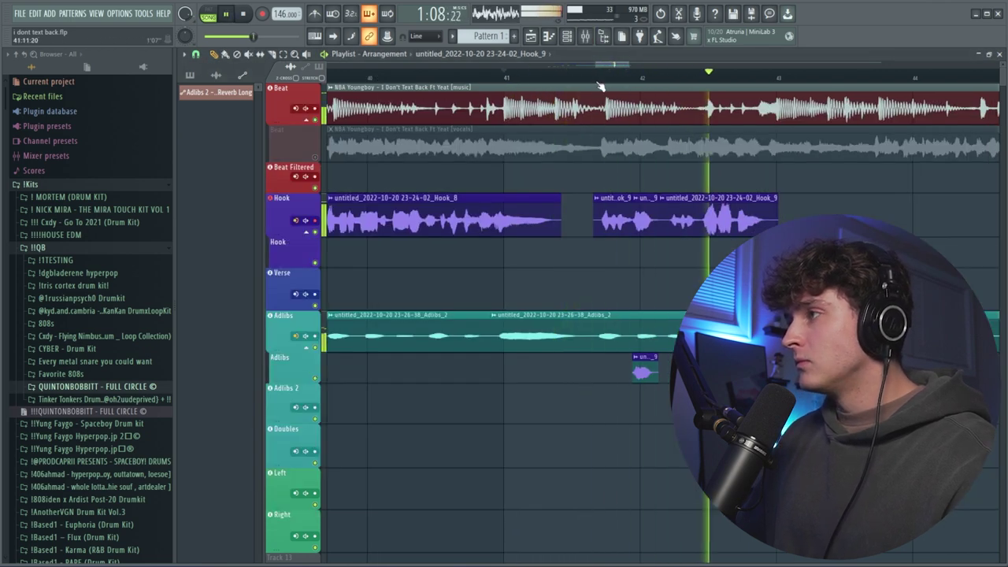
scroll(551, 80, down, 2)
key(space)
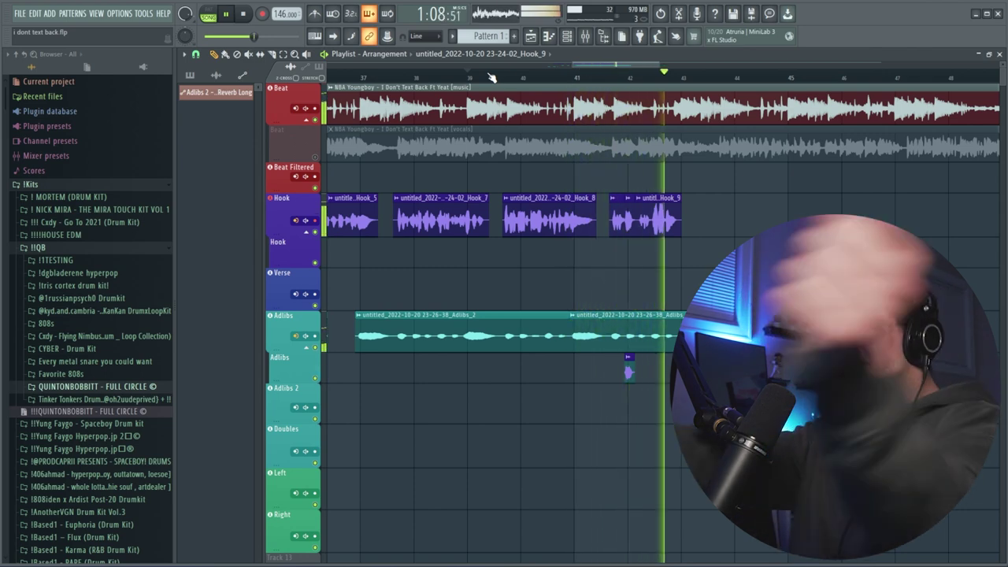
key(space)
key(F9)
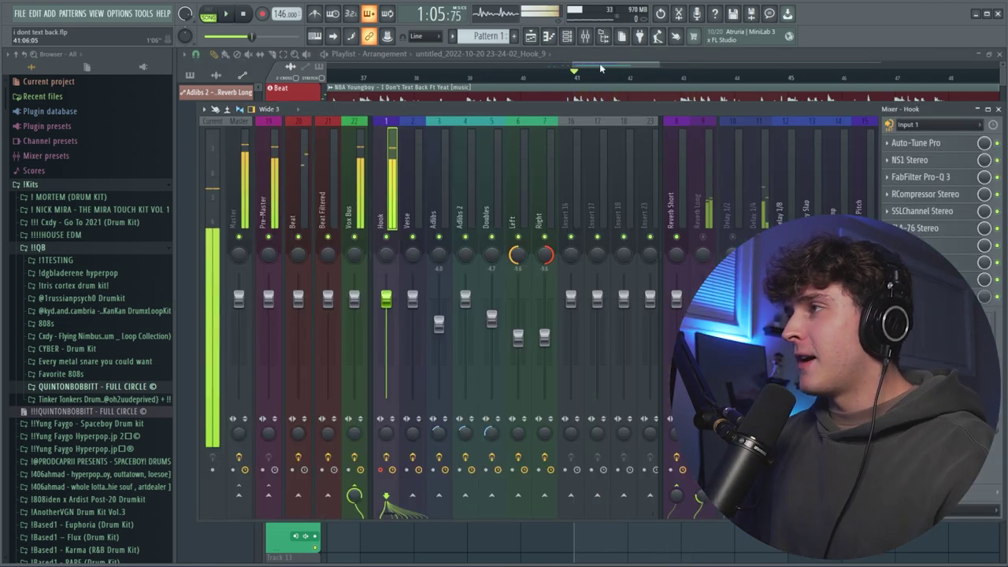
key(F9)
Solo the original vocals and start recording the Adlibs_13 take around bar 43
ctrl+click(270, 129)
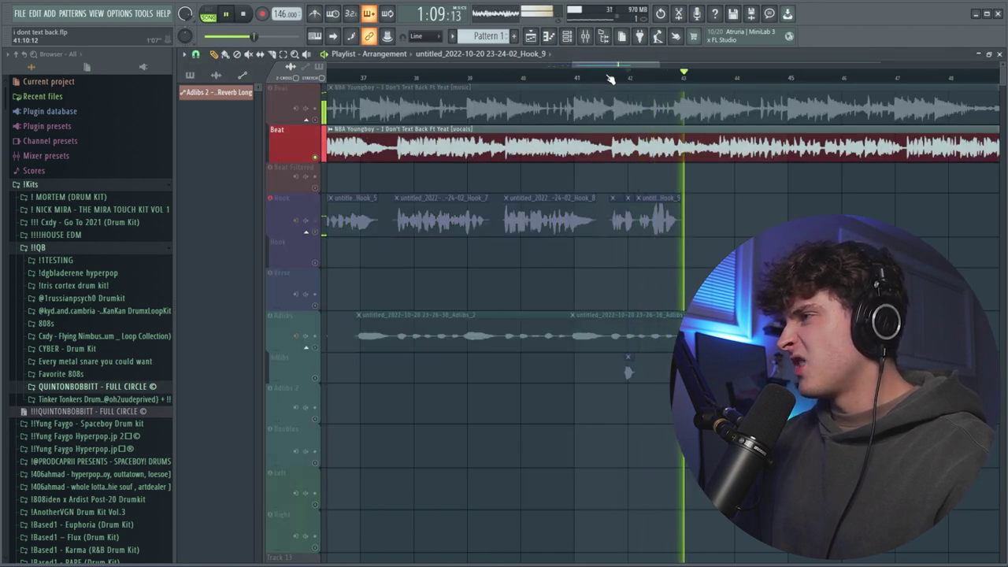
key(F9)
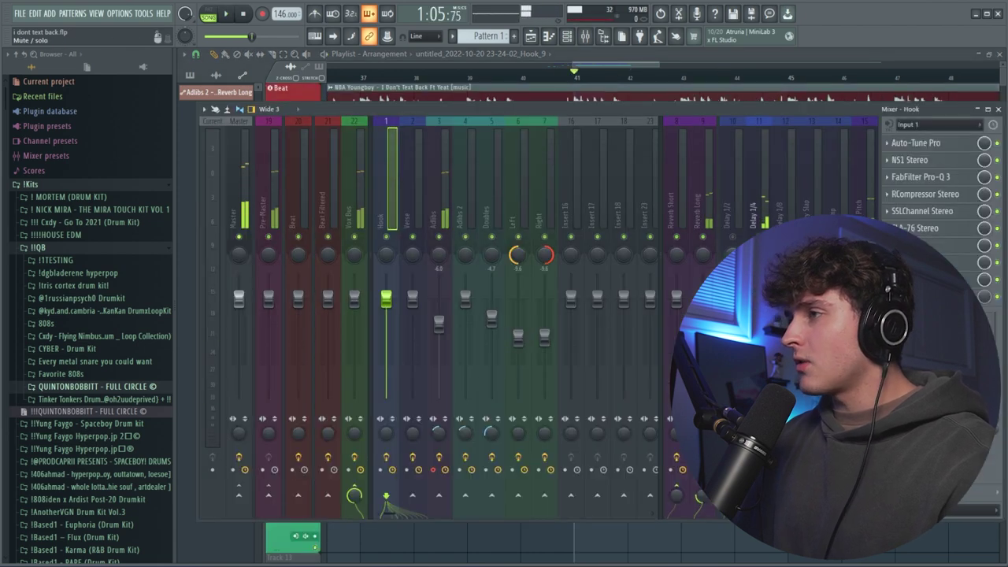
key(F9)
key(space)
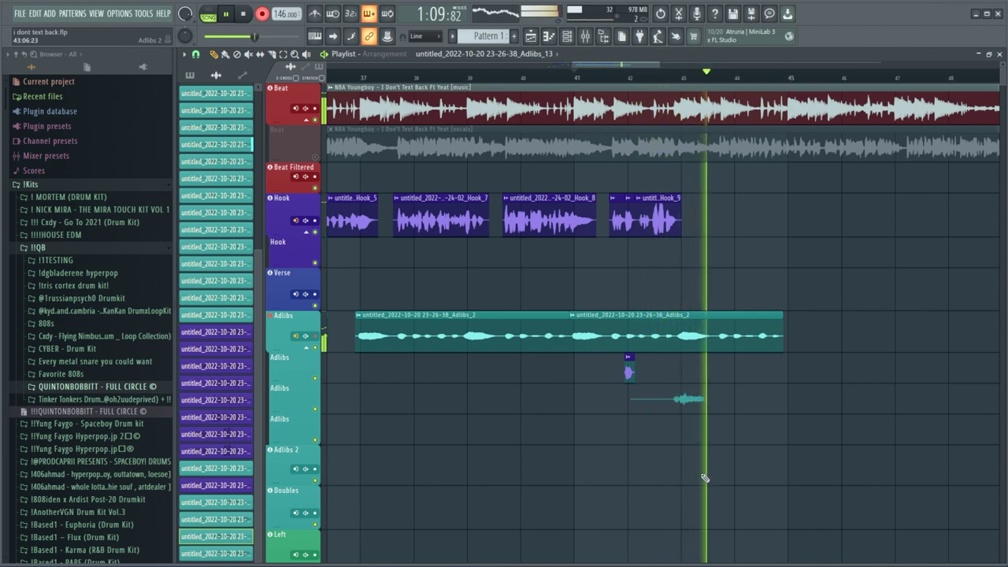
Stop recording to keep the Adlibs_15 take near bar 43 and view it
key(space)
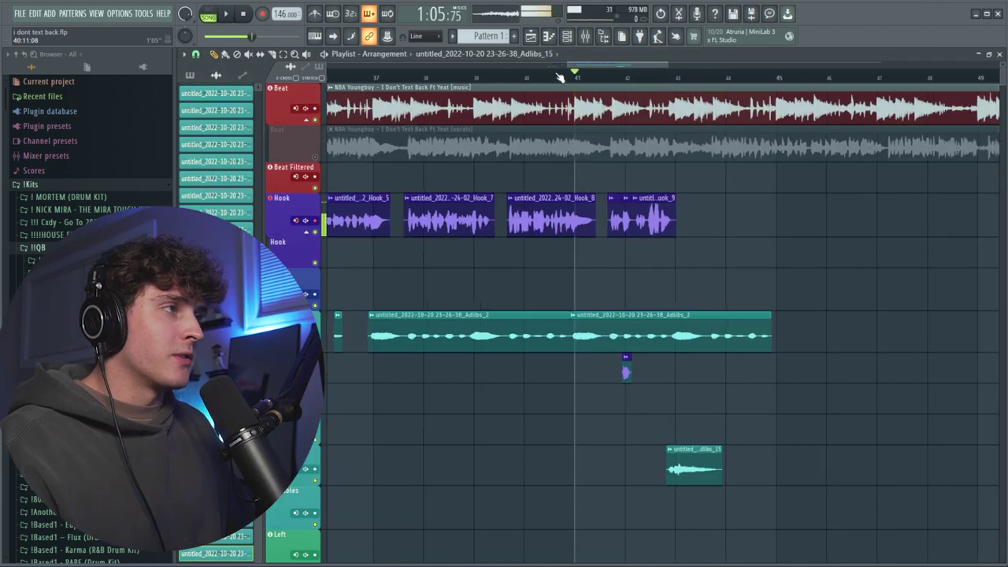
scroll(592, 67, down, 2)
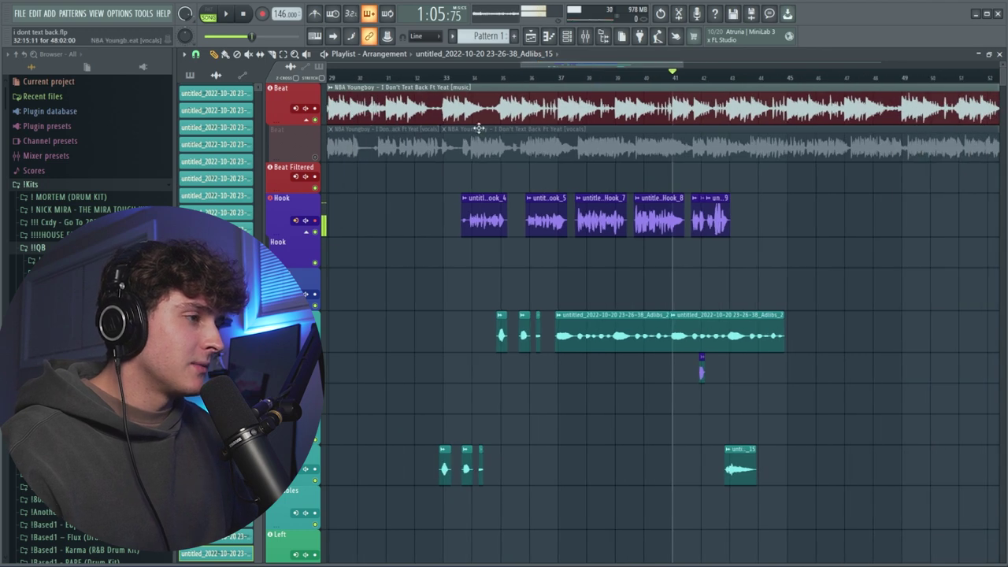